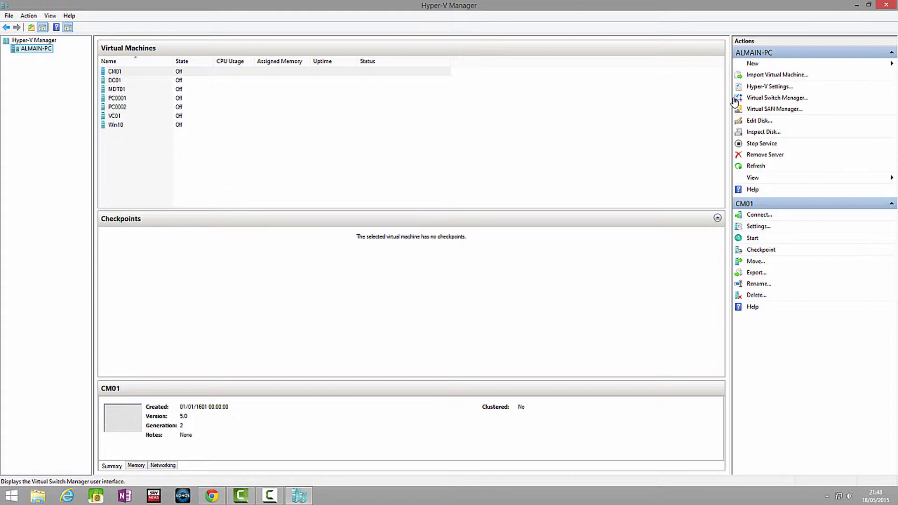
- Start a new virtual machine on ALMAIN-PC named 'Windows 10 - Tutorial'
right_click(47, 53)
mouse_move(78, 61)
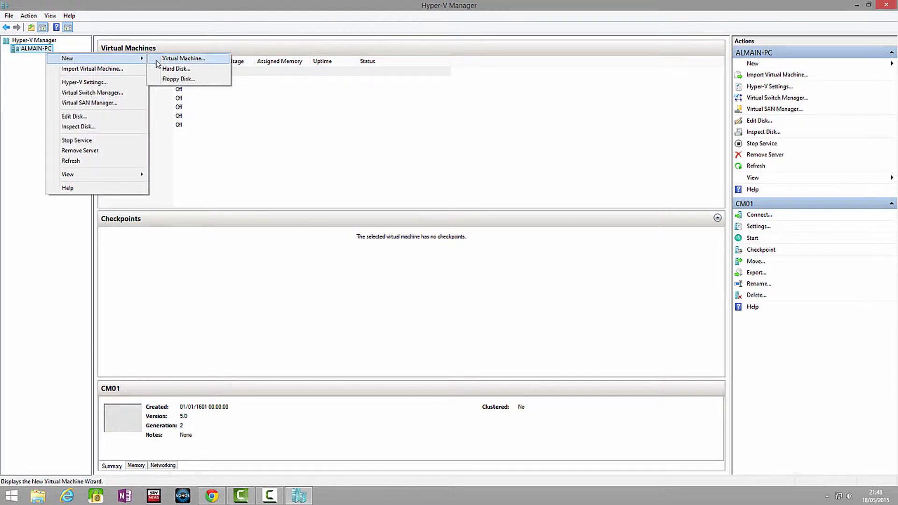
left_click(174, 62)
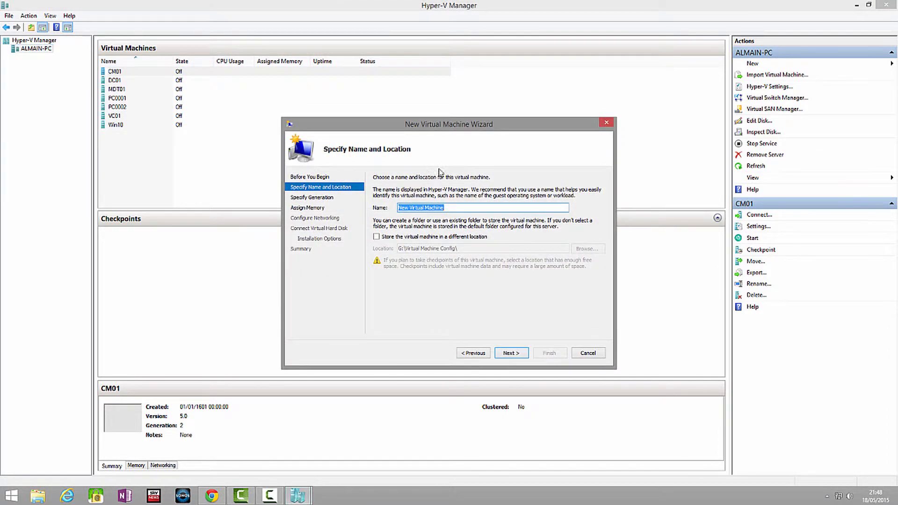
type("Windows 10 - Tutorial")
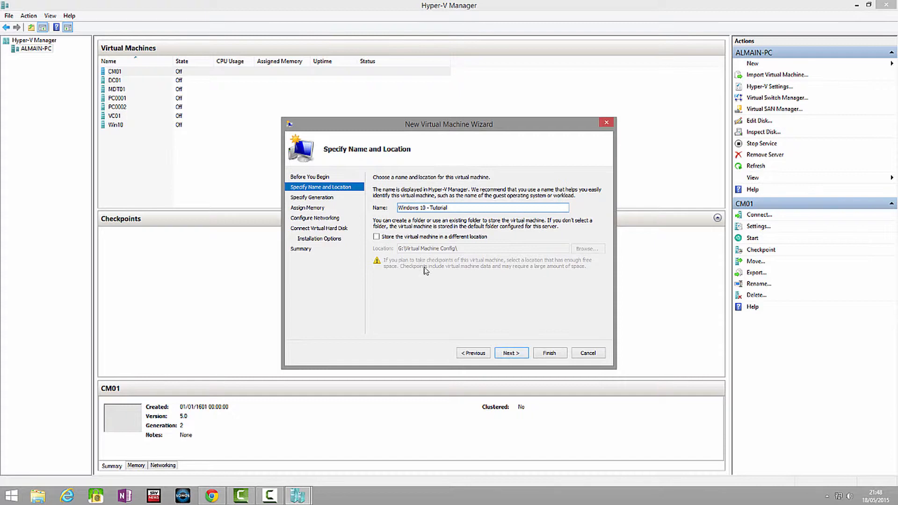
- Store the VM in G:\Virtual Machine Config\Virtual Machines\ instead of the default location
left_click(445, 237)
left_click(587, 249)
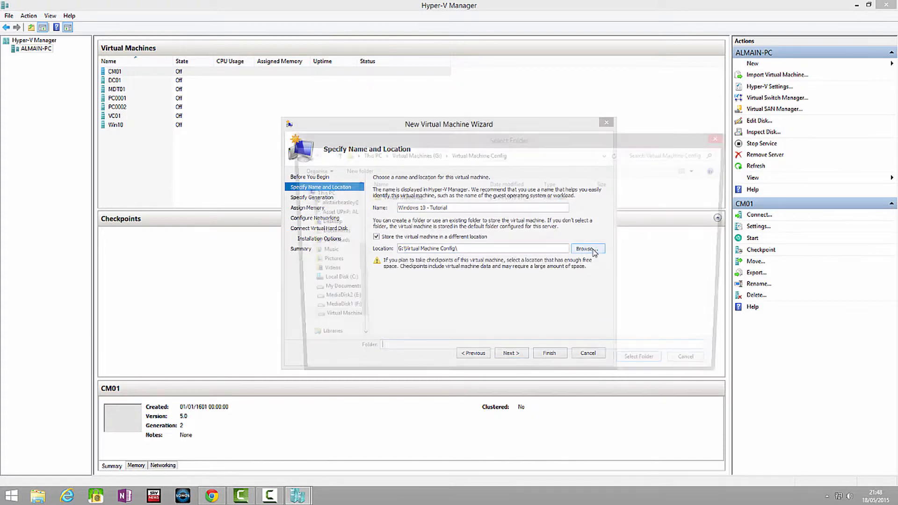
double_click(420, 197)
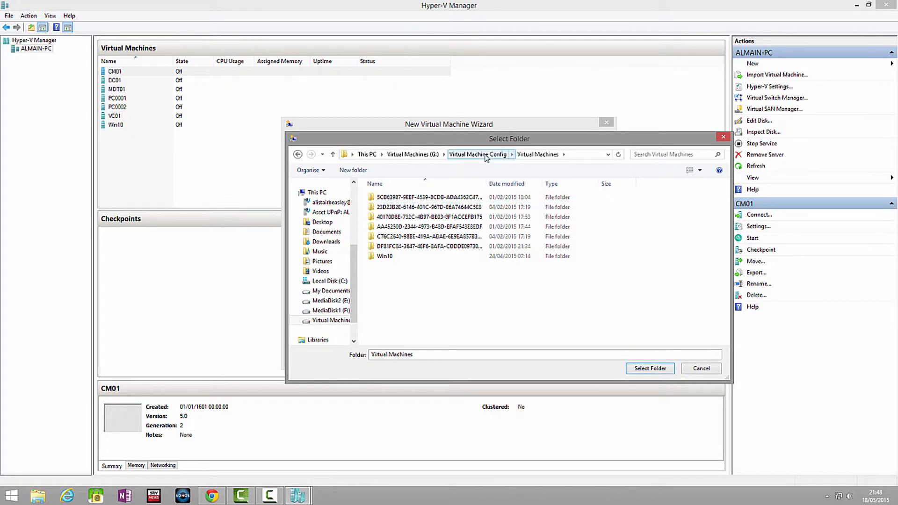
left_click(666, 366)
left_click(522, 249)
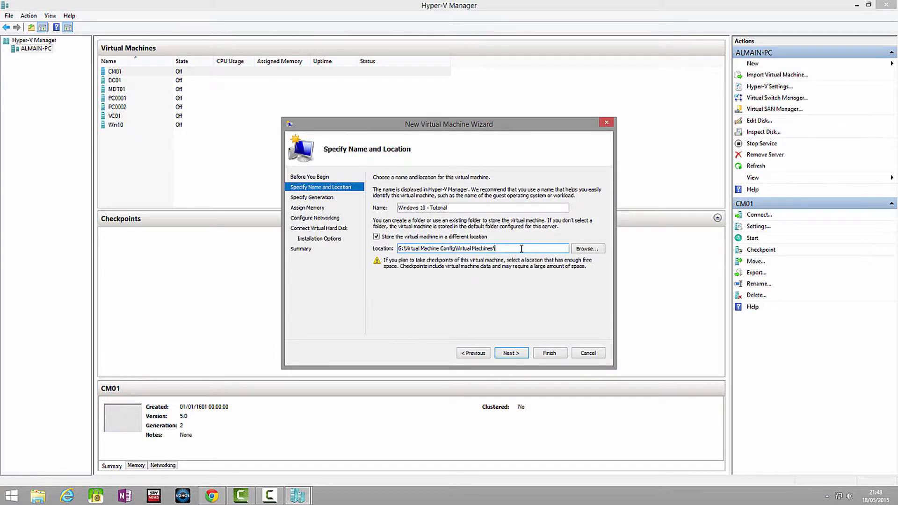
- Keep Generation 2 and give the VM 2048 MB of startup memory
left_click(519, 357)
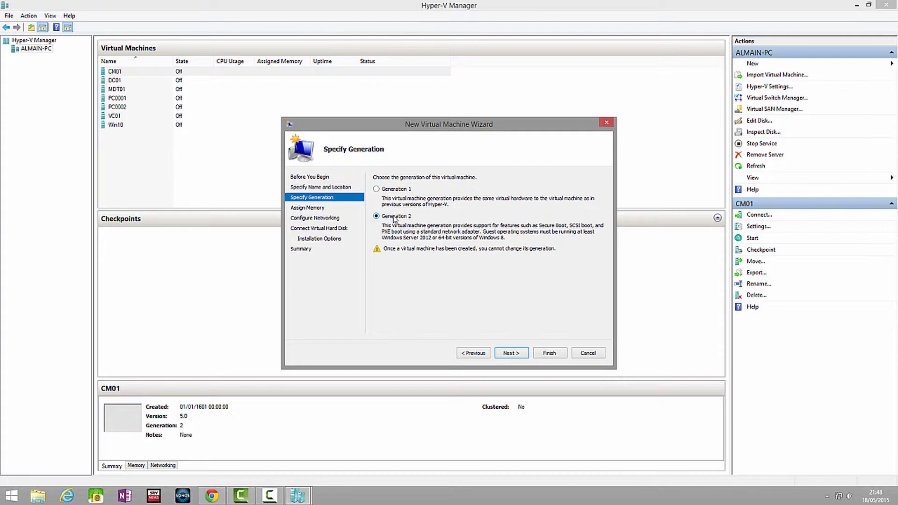
left_click(513, 354)
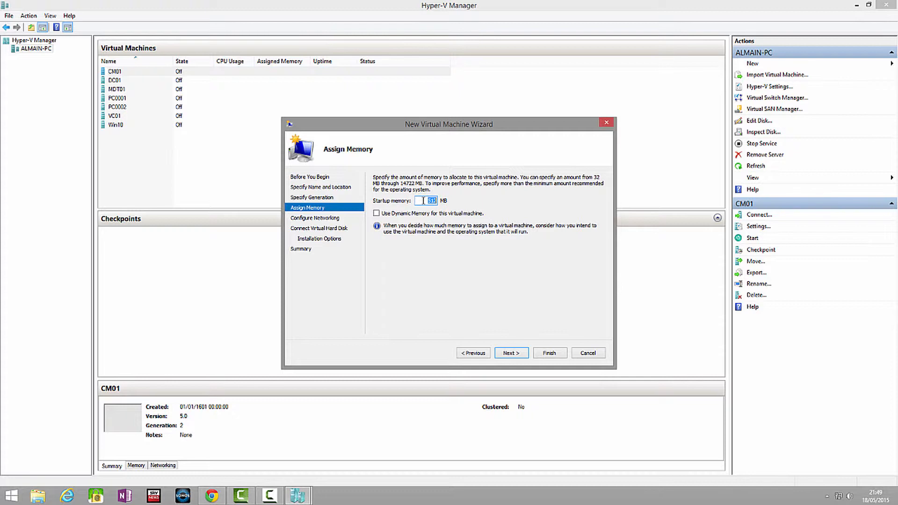
type("2048")
left_click(511, 354)
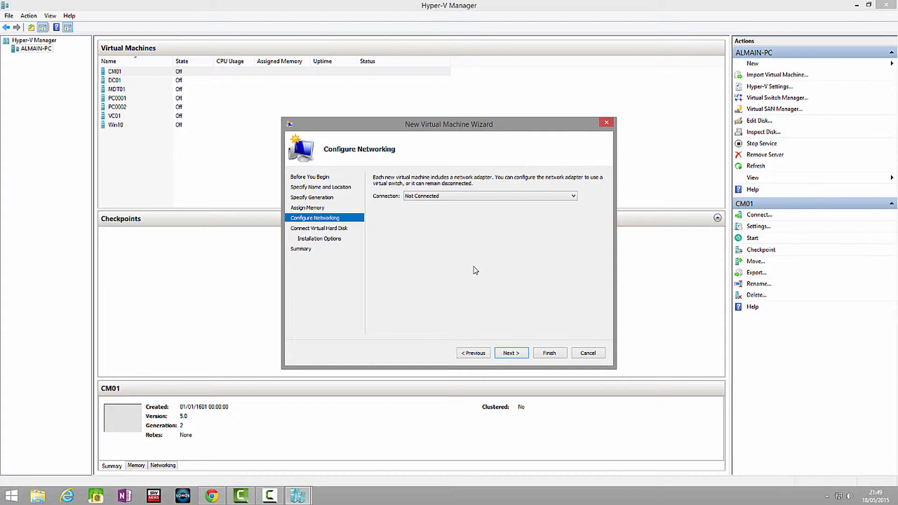
- Connect to External Network, keep the default 127 GB VHDX, and install the OS later
left_click(479, 197)
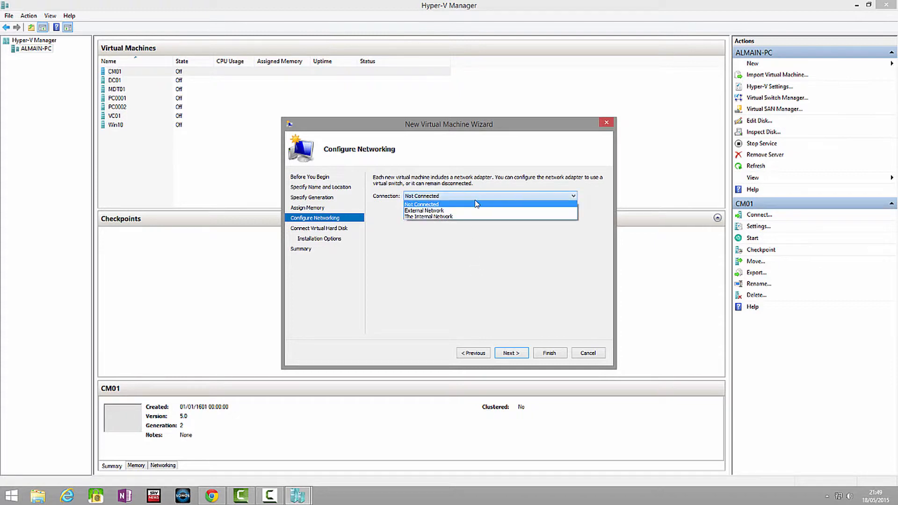
left_click(436, 211)
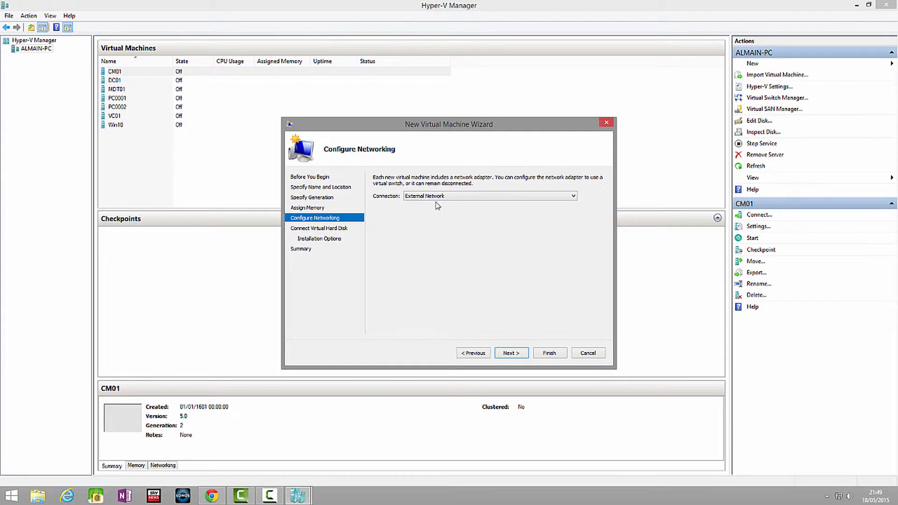
left_click(512, 354)
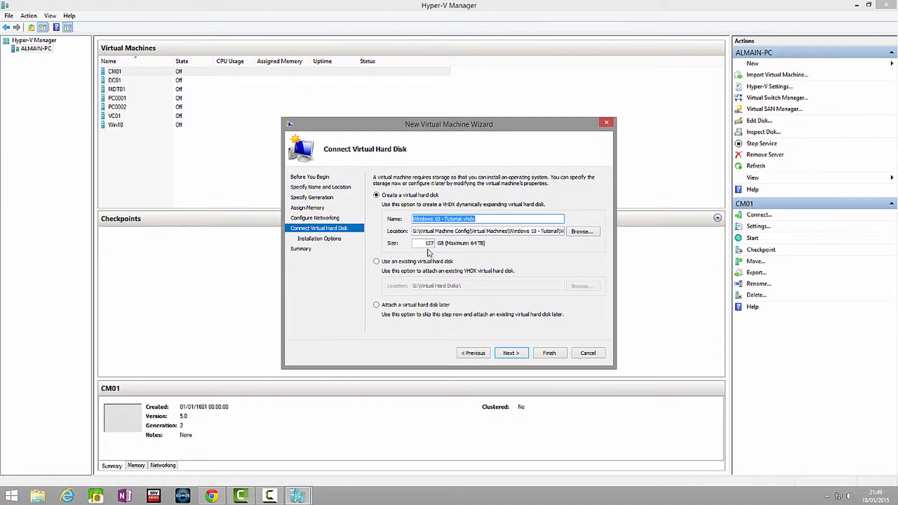
left_click(510, 358)
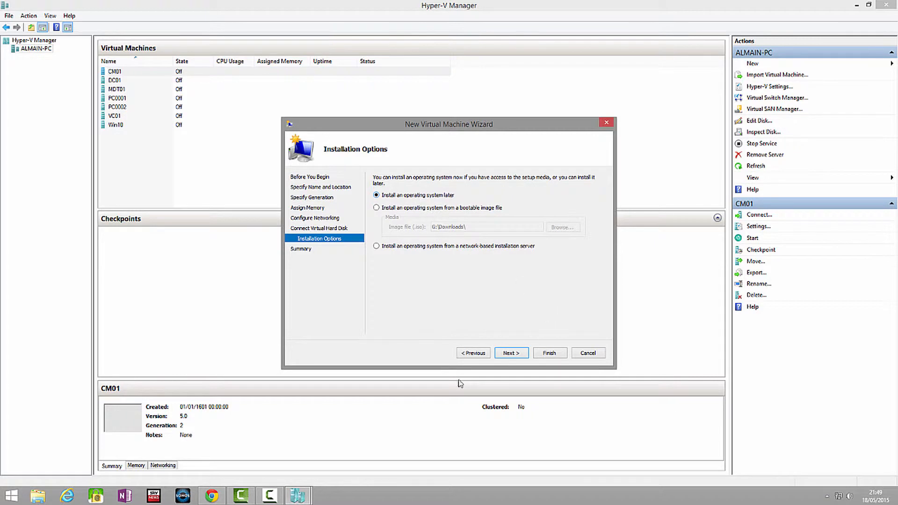
left_click(505, 356)
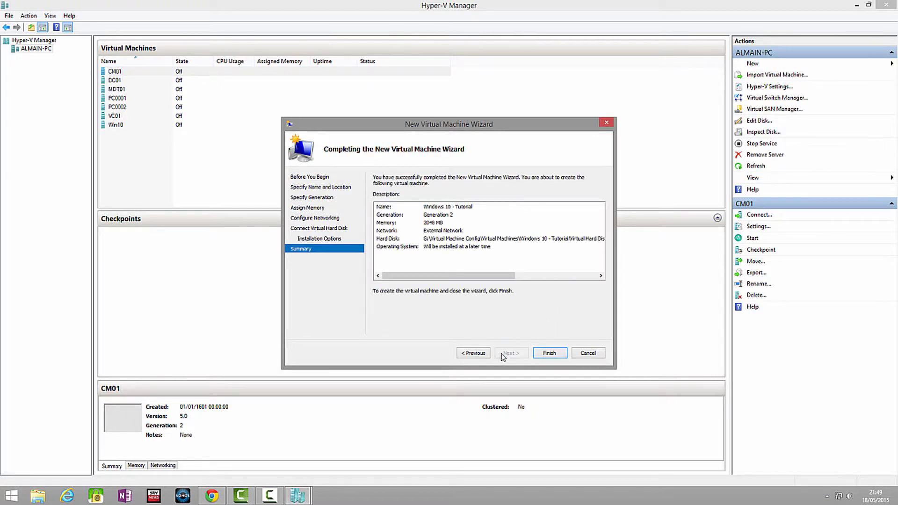
- Finish creating Windows 10 - Tutorial and connect to it from the VM list
left_click(543, 354)
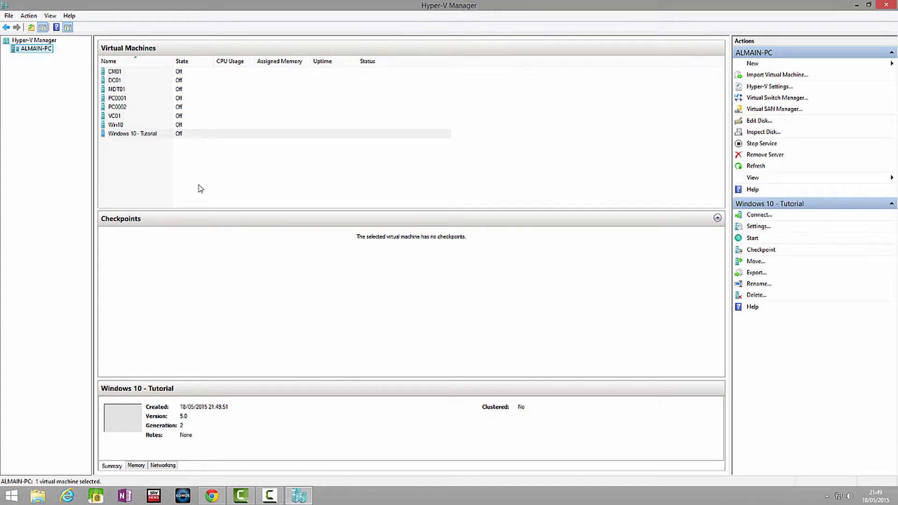
right_click(162, 134)
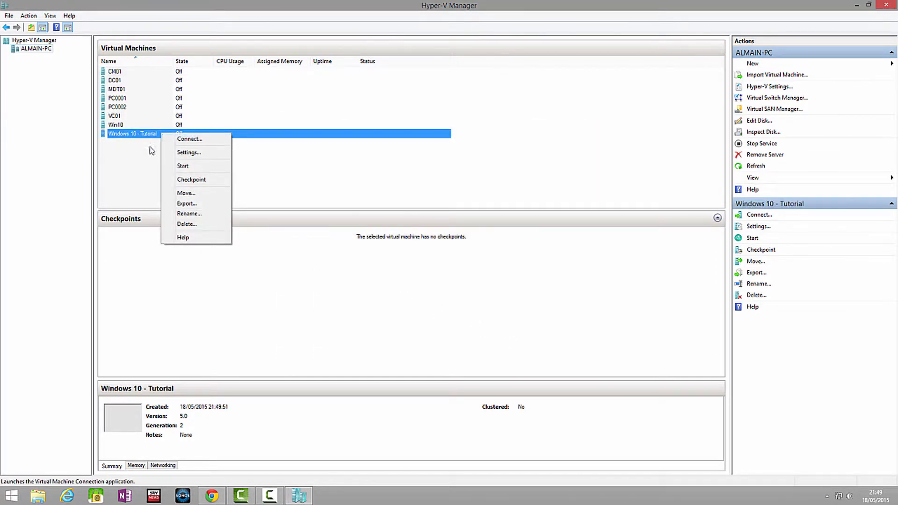
left_click(141, 141)
right_click(126, 136)
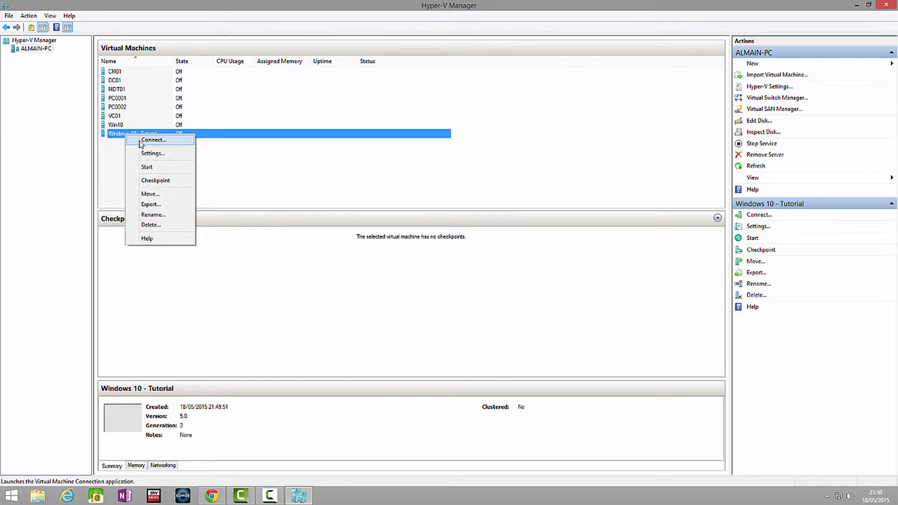
left_click(140, 139)
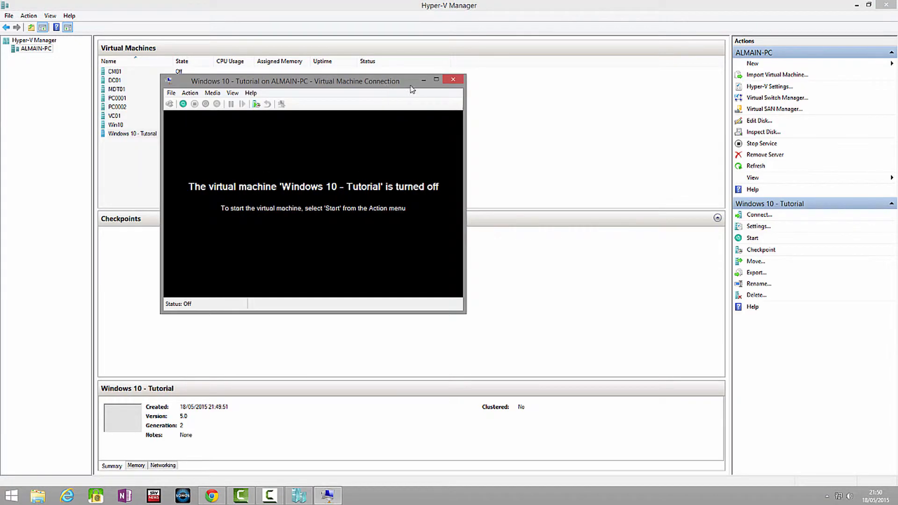
- Start the VM briefly, then turn it off once it attempts a network boot
left_click_drag(354, 86, 515, 86)
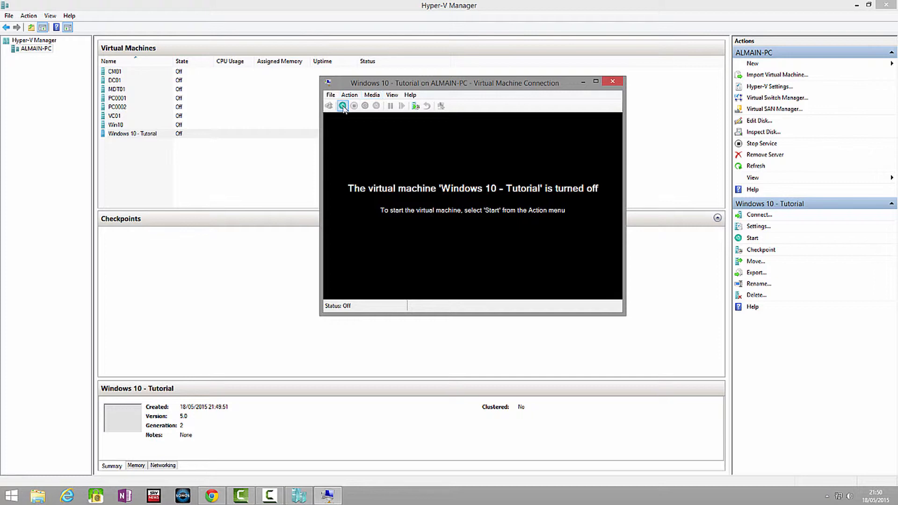
left_click(343, 106)
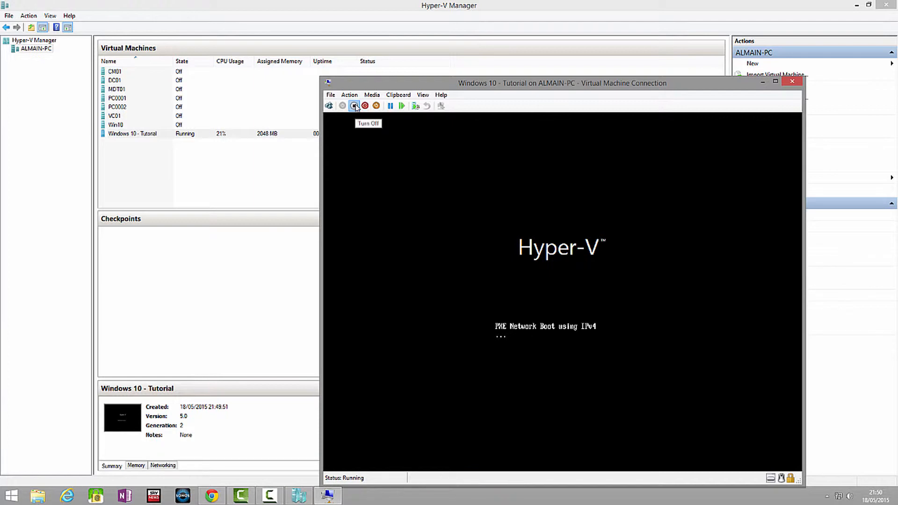
left_click(354, 106)
left_click(582, 301)
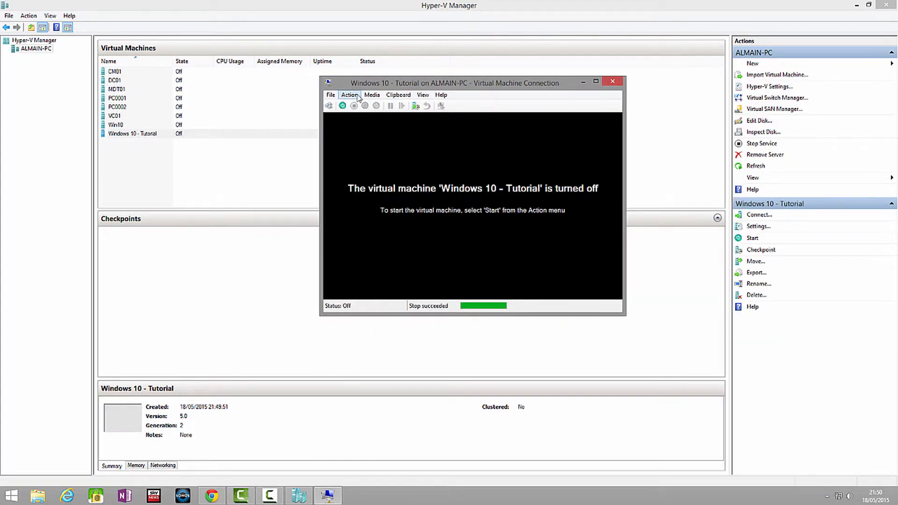
- Browse the Media menu options, then open the File menu for settings
left_click(373, 96)
mouse_move(358, 97)
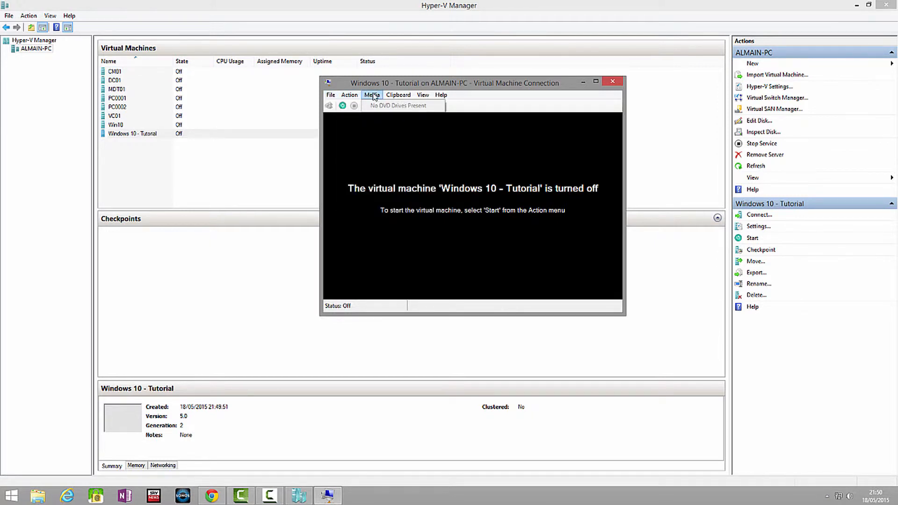
left_click(398, 95)
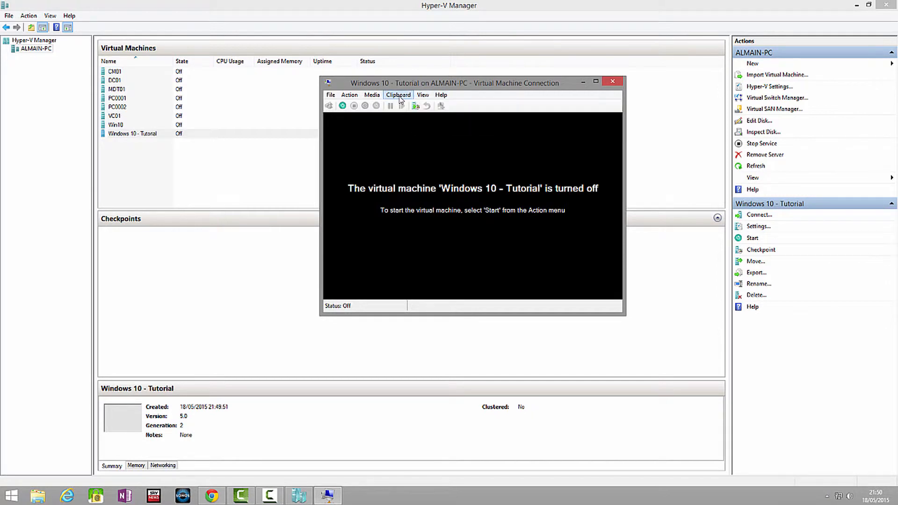
left_click(332, 95)
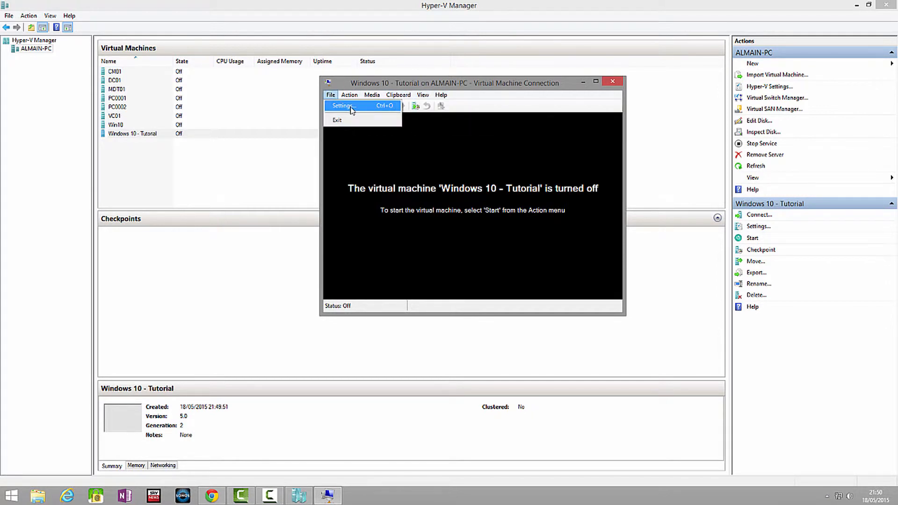
- In the VM settings, add a DVD drive to the SCSI controller using an image file
left_click(353, 110)
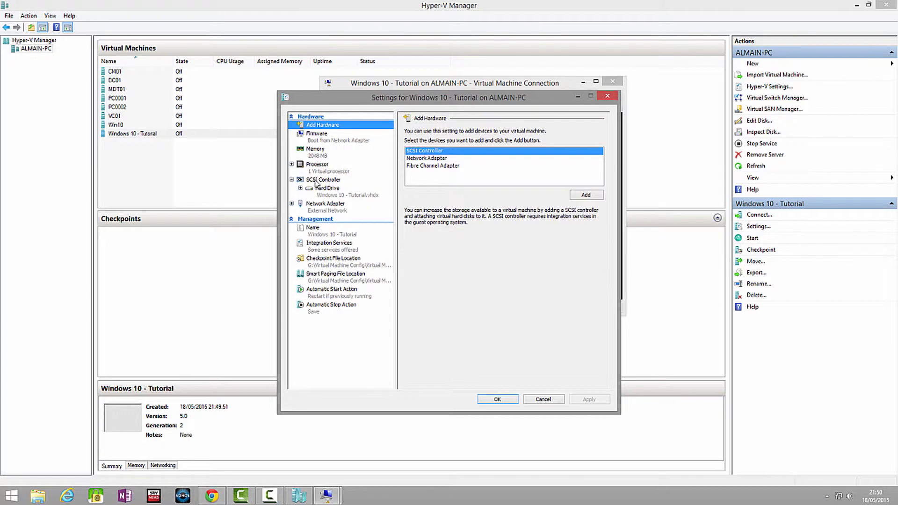
left_click(316, 182)
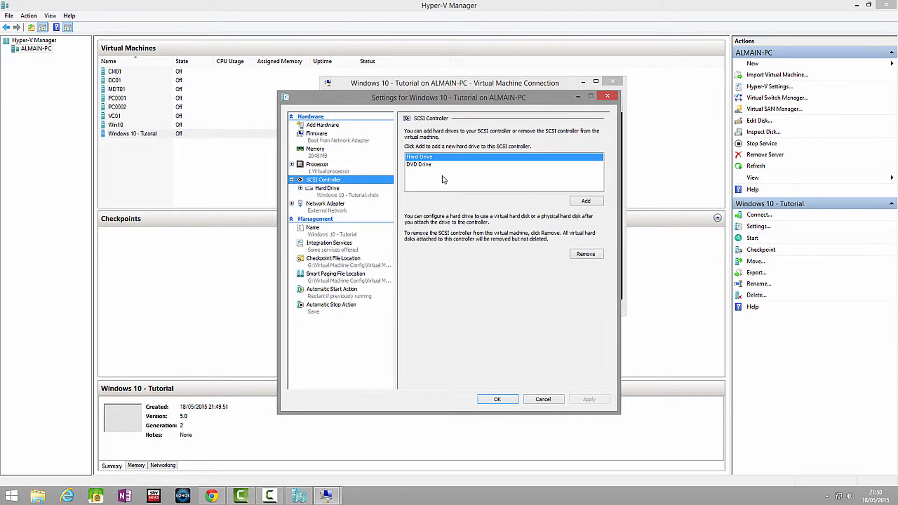
left_click(426, 166)
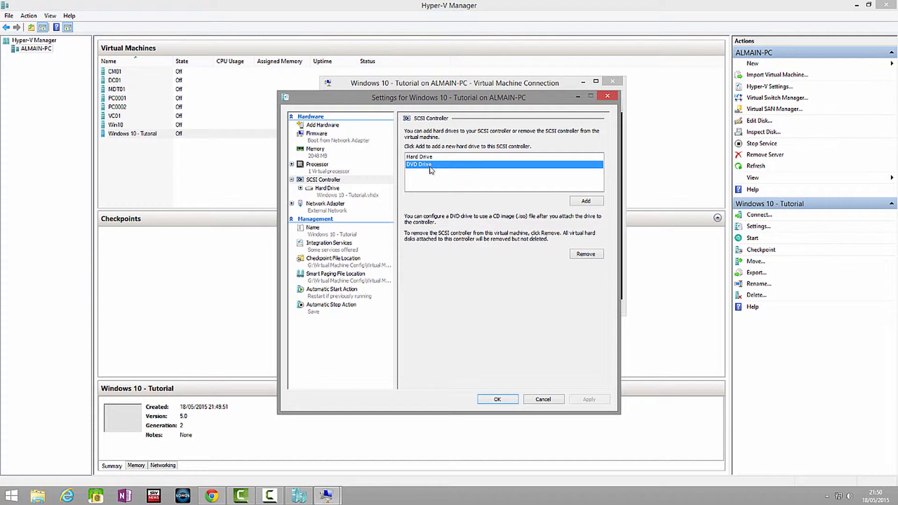
left_click(584, 202)
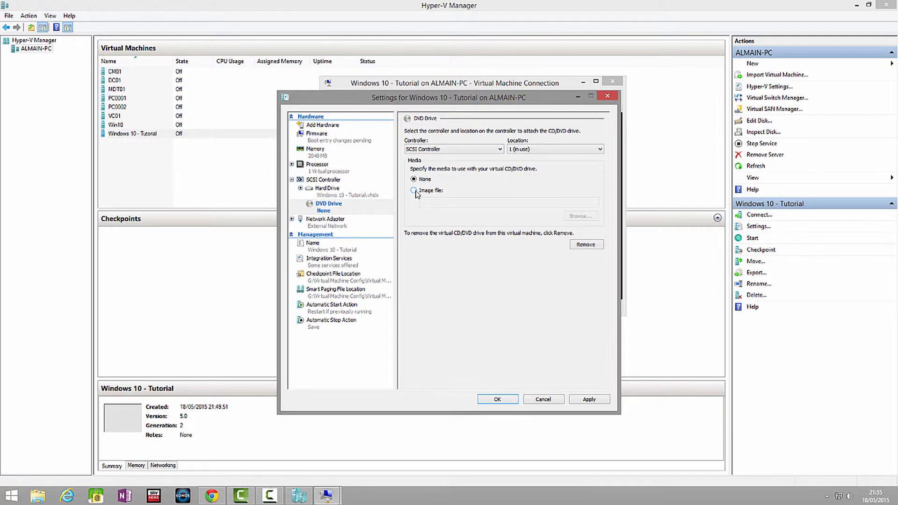
left_click(414, 190)
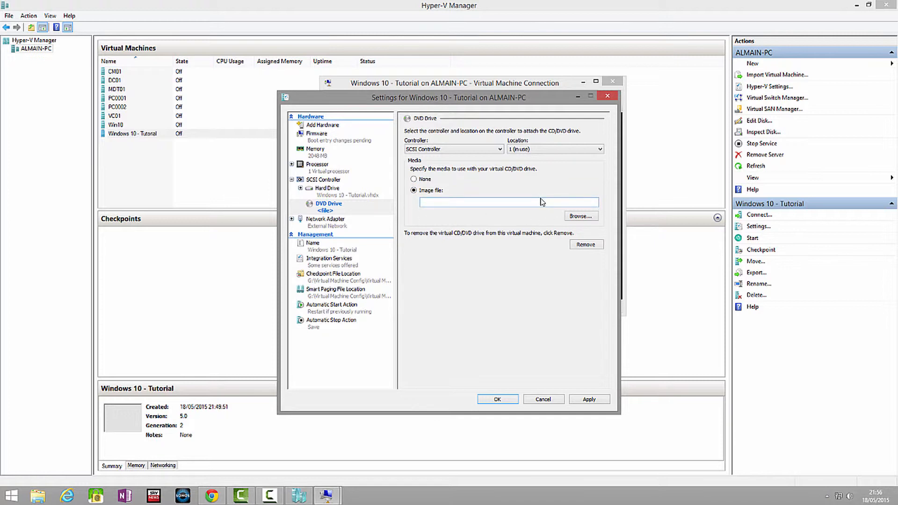
- Load Windows10_TechnicalPreview_x64_EN-GB_9926.iso from Downloads into the DVD drive and apply
left_click(573, 217)
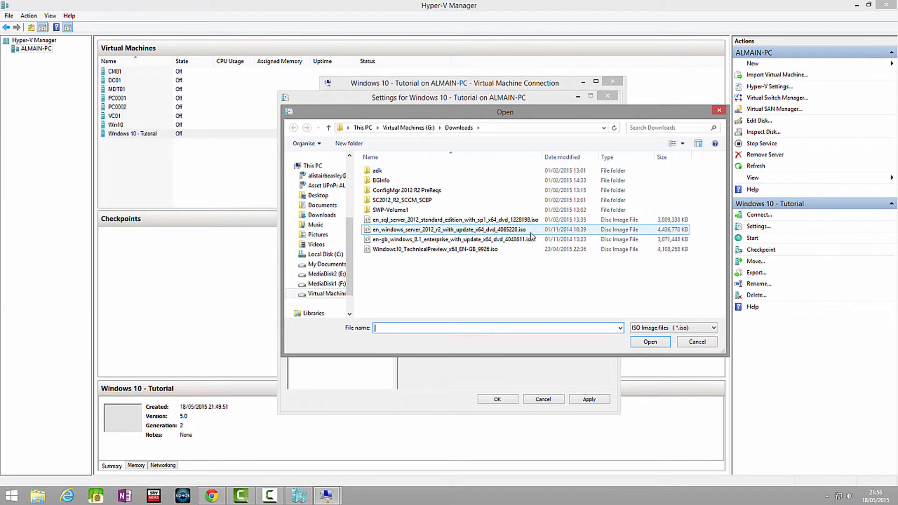
left_click(426, 253)
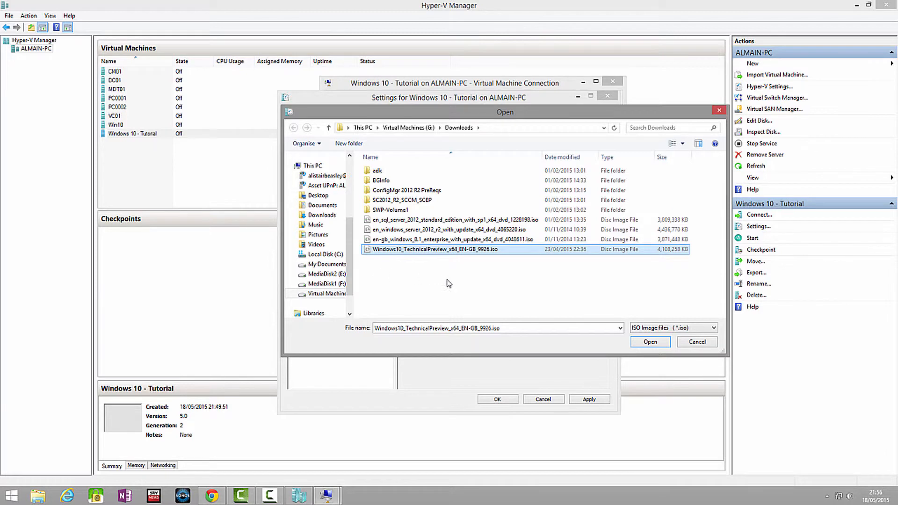
left_click(651, 343)
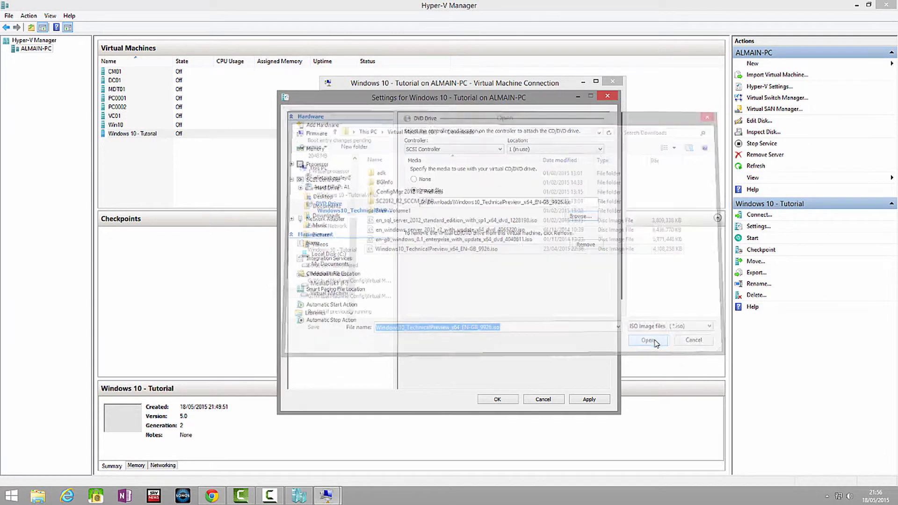
left_click(585, 400)
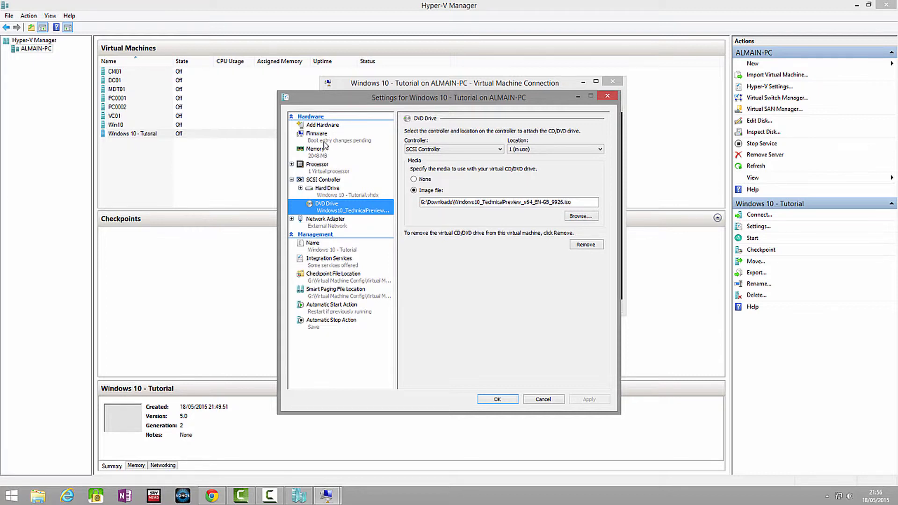
- Move DVD Drive to the top of the firmware boot order, apply, and close settings
left_click(322, 142)
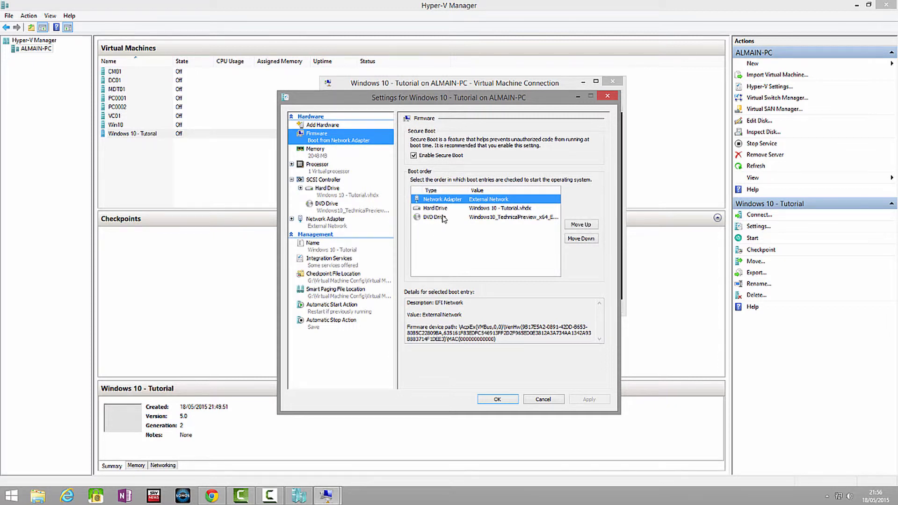
left_click(501, 218)
left_click(581, 225)
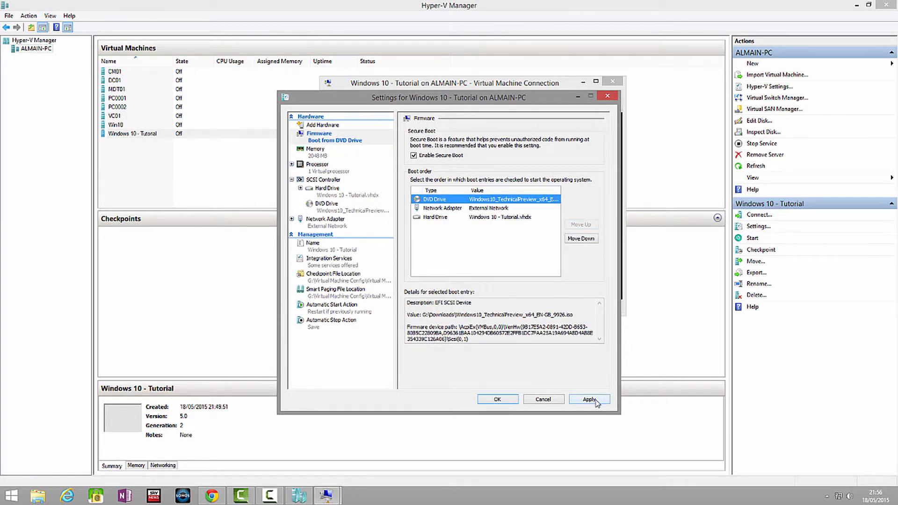
left_click(590, 400)
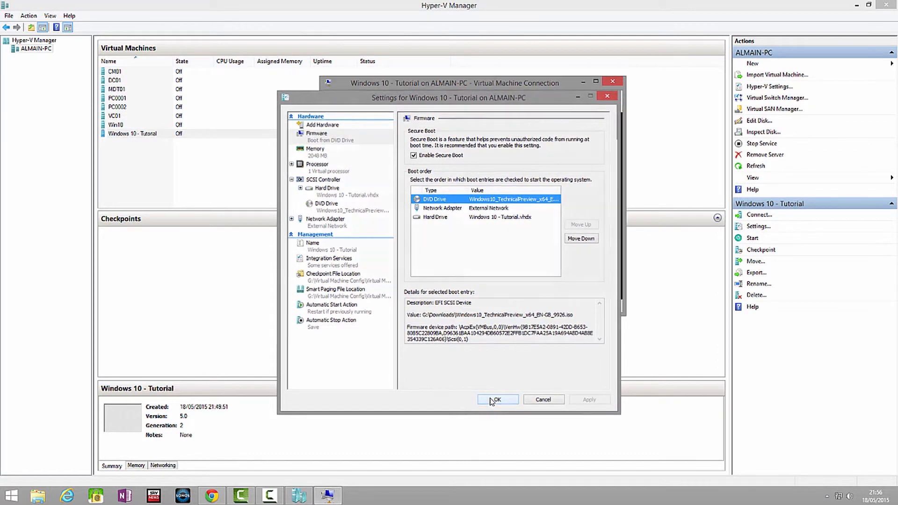
left_click(496, 400)
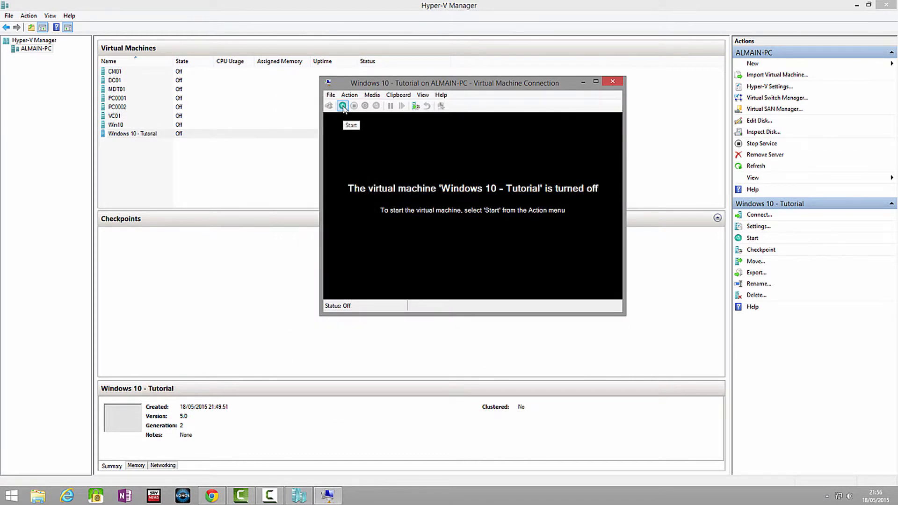
- Confirm the ISO is in the DVD drive, then start Windows 10 - Tutorial
left_click(373, 95)
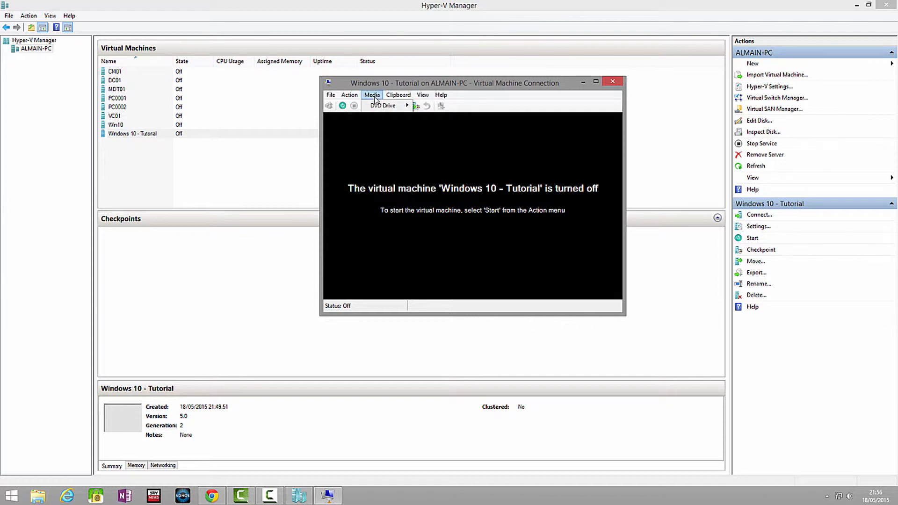
mouse_move(380, 105)
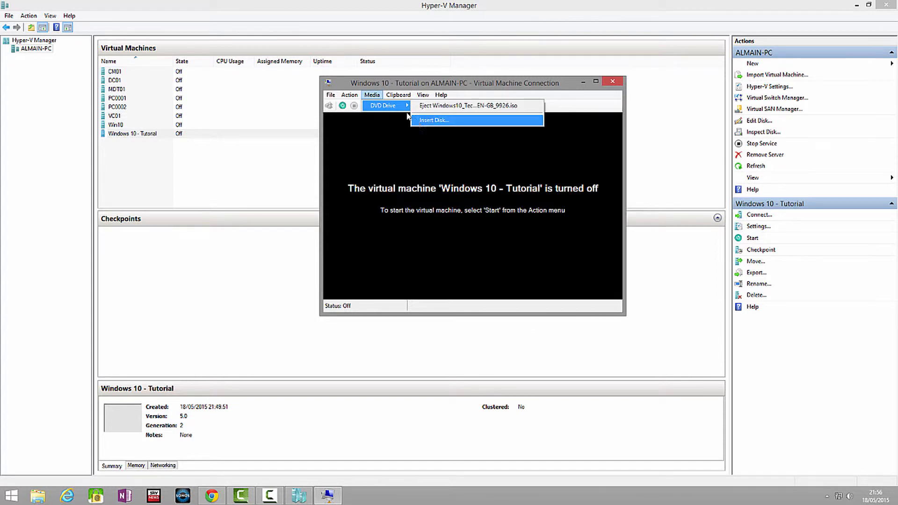
left_click(372, 96)
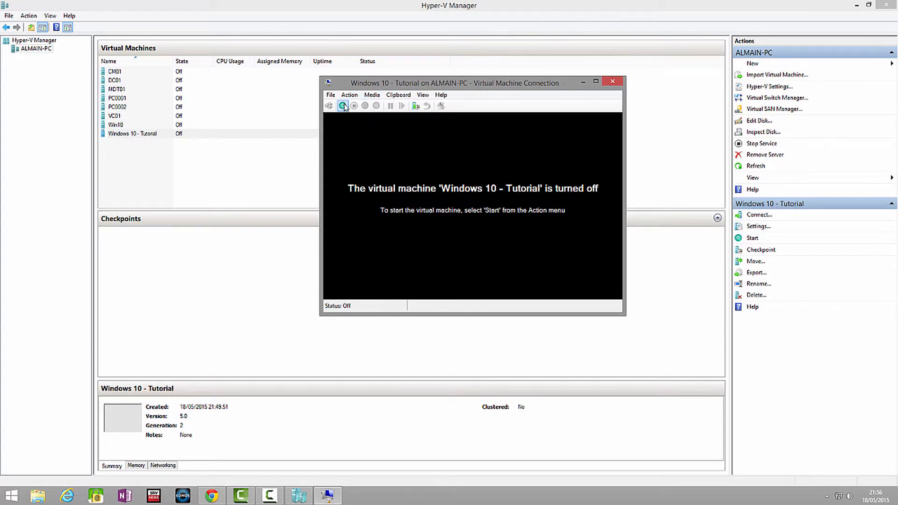
left_click(343, 105)
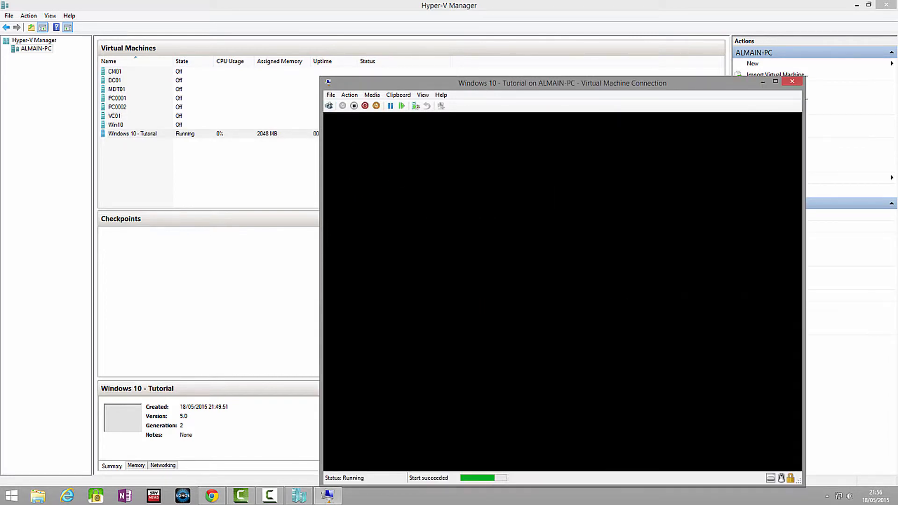
- Boot from the DVD, keep English (United Kingdom) settings, and begin the installation
key("Return")
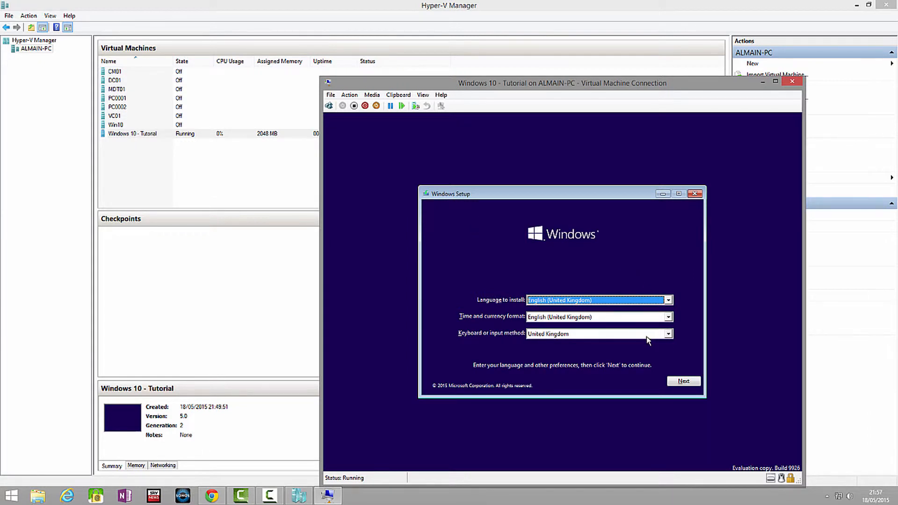
left_click(684, 382)
left_click(553, 300)
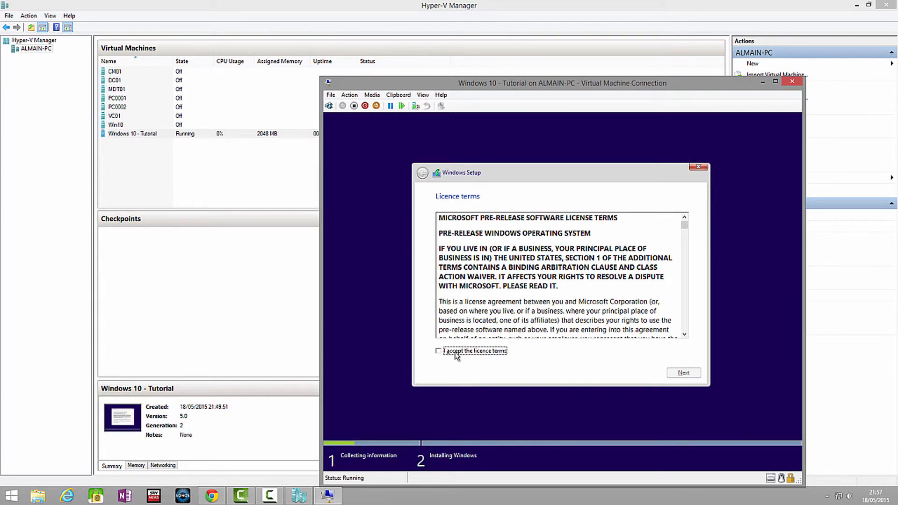
- Accept the licence terms and choose a custom install on Drive 0's unallocated space
left_click(439, 351)
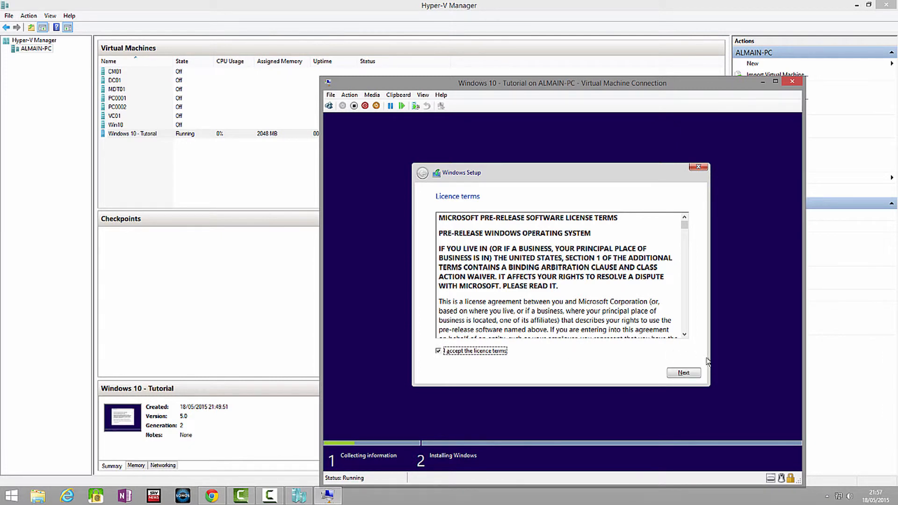
left_click(689, 374)
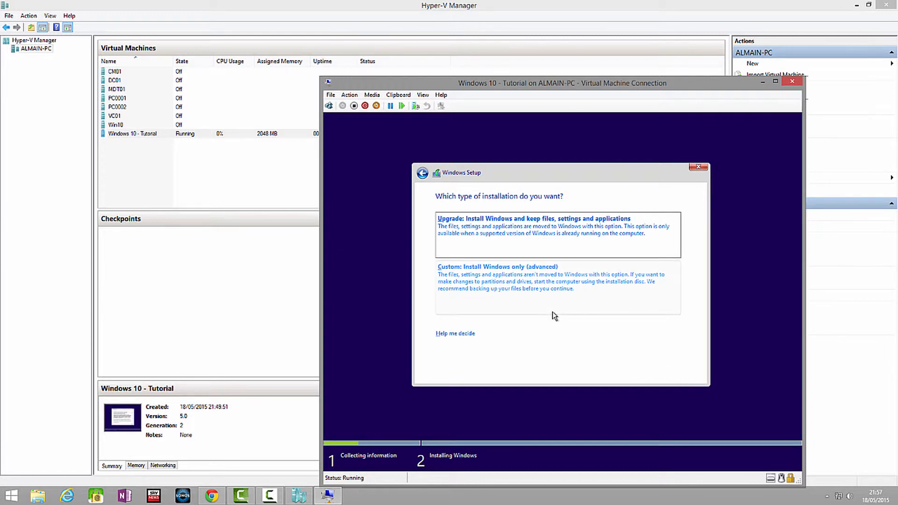
left_click(481, 291)
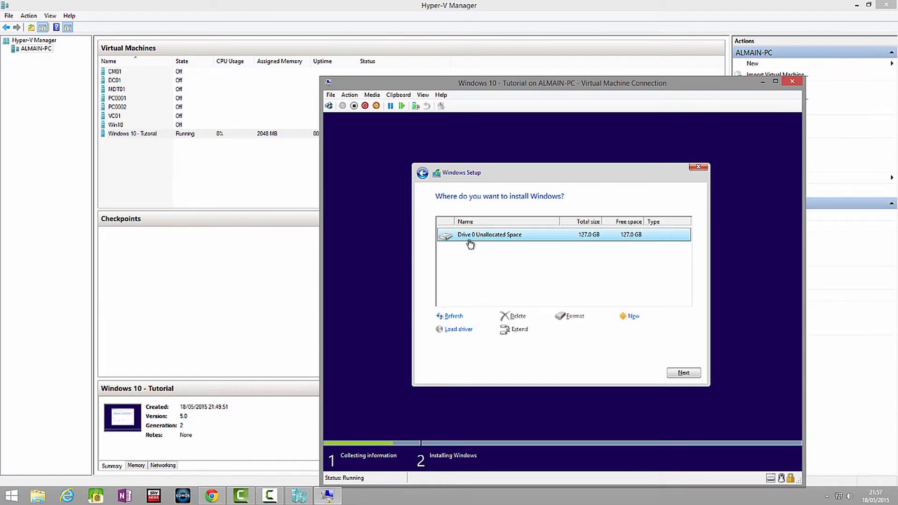
left_click(675, 374)
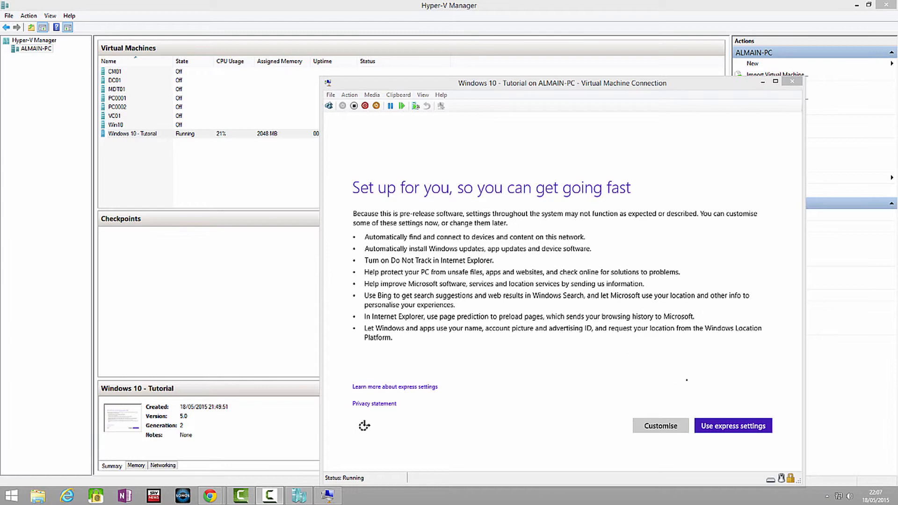
- Accept Windows express settings in the VM to reach the Microsoft account sign-in page
left_click(715, 391)
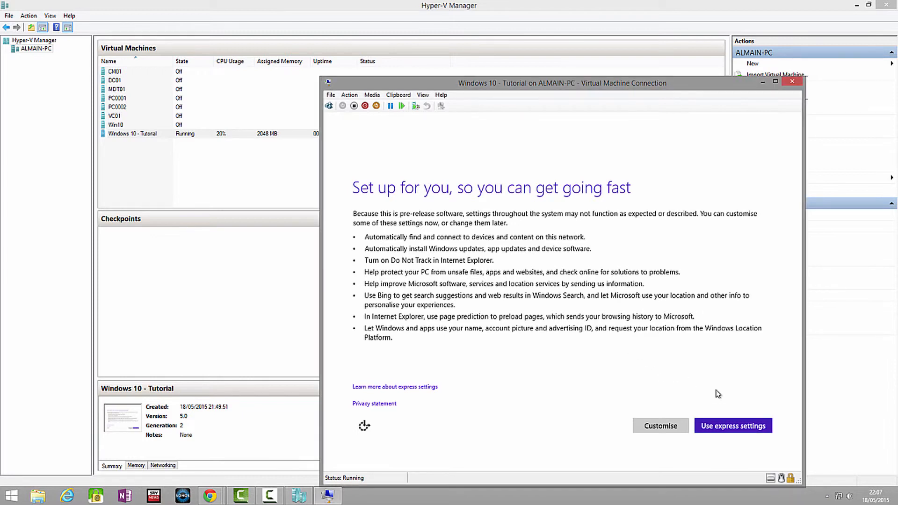
left_click(724, 426)
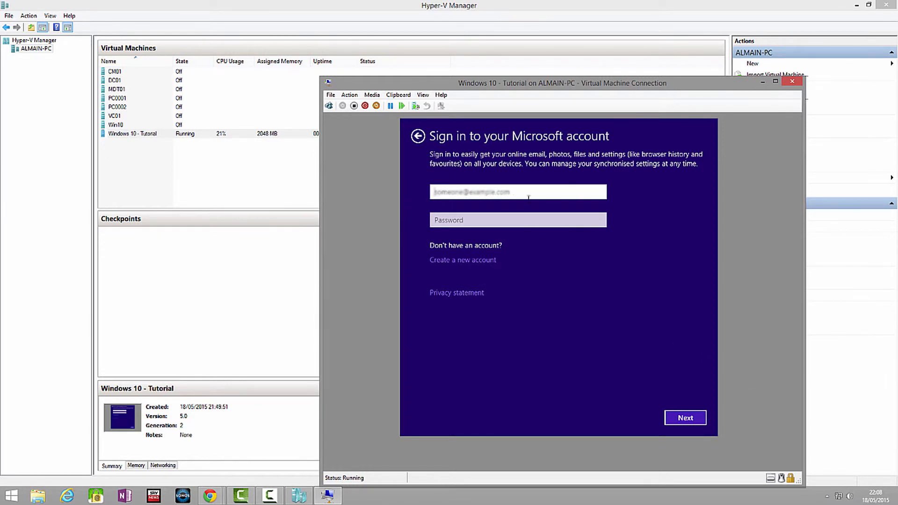
- Sign in with the Microsoft account e-mail and password
type("ale***********")
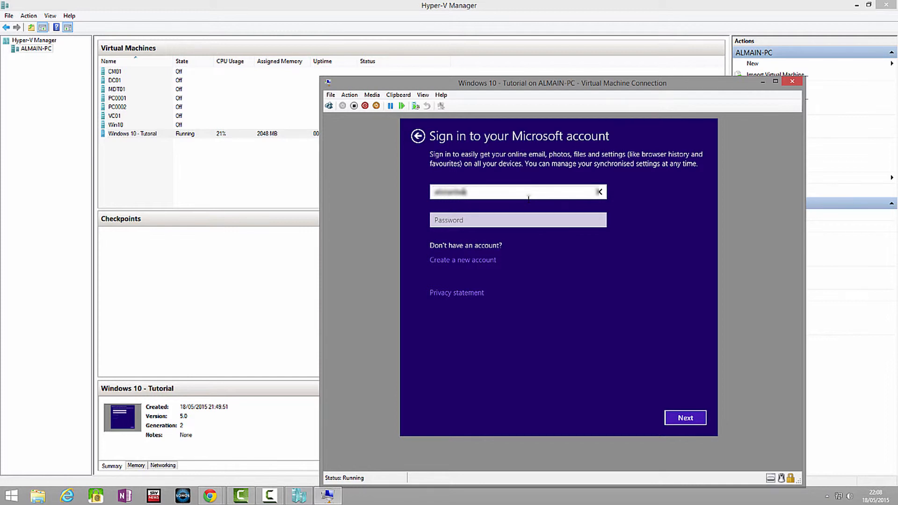
type("**********com")
key("Tab")
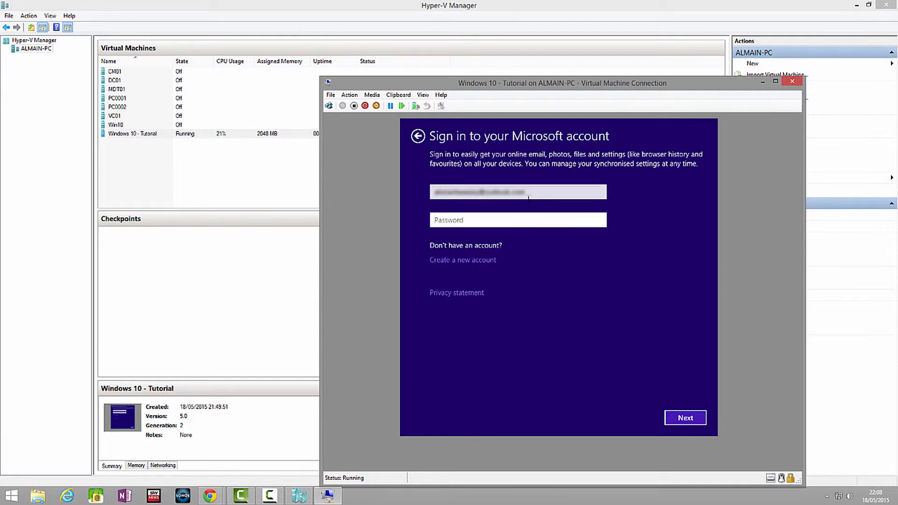
type("**********")
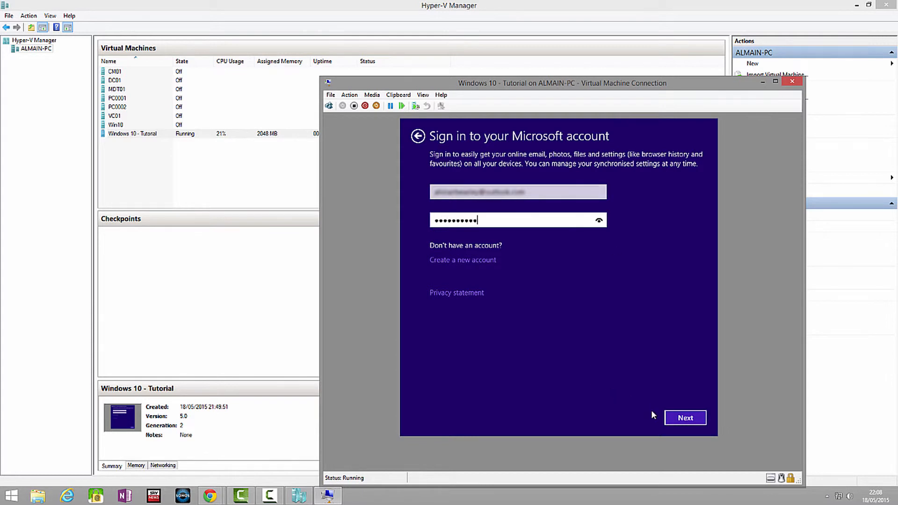
left_click(684, 418)
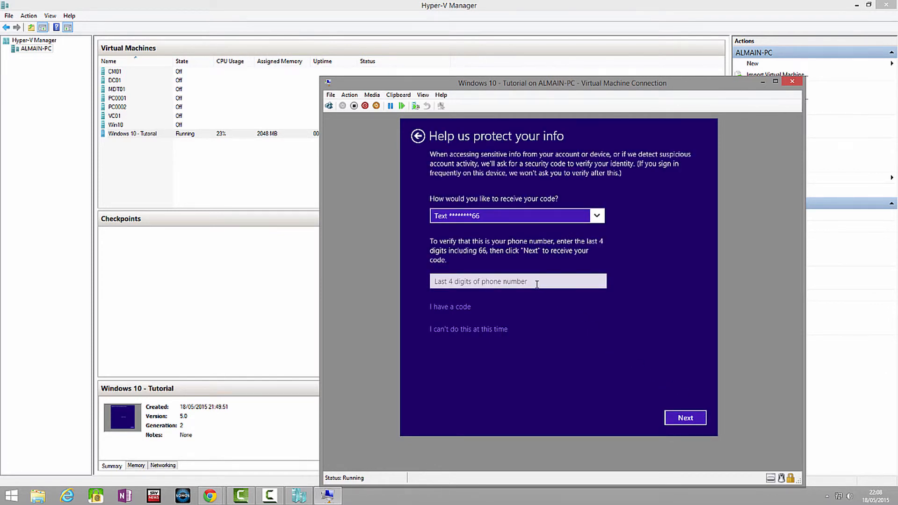
- Verify the account with the phone number's last four digits and the texted security code
left_click(532, 282)
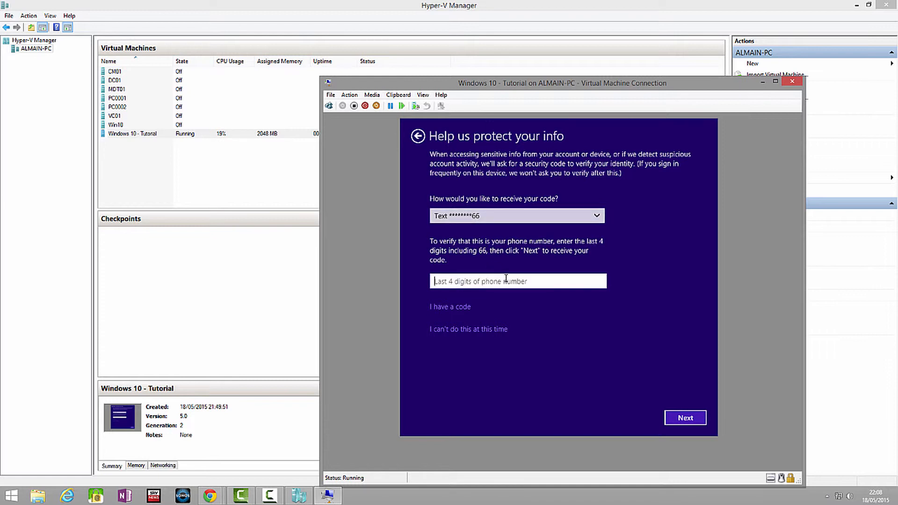
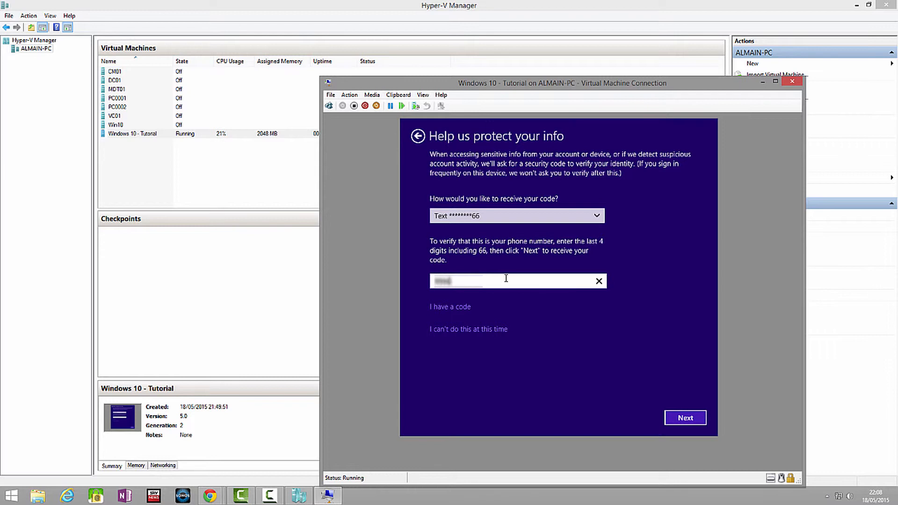
left_click(689, 420)
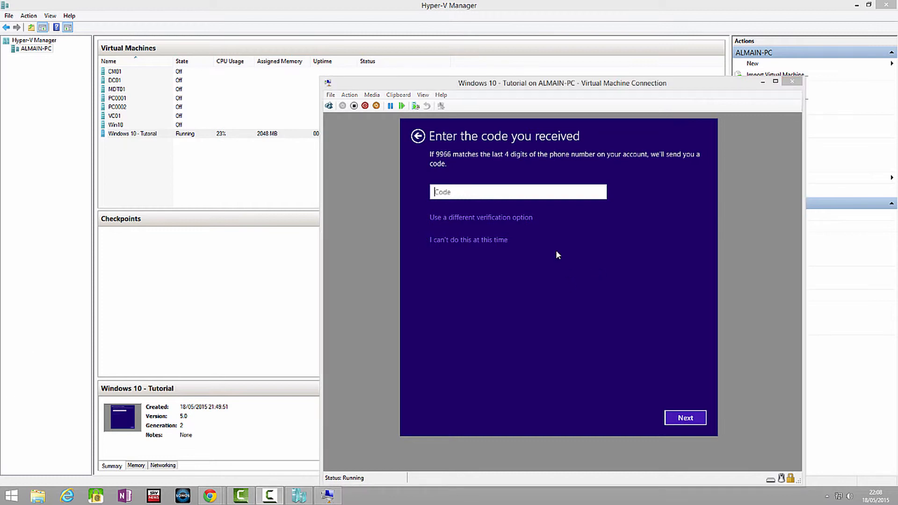
left_click(517, 193)
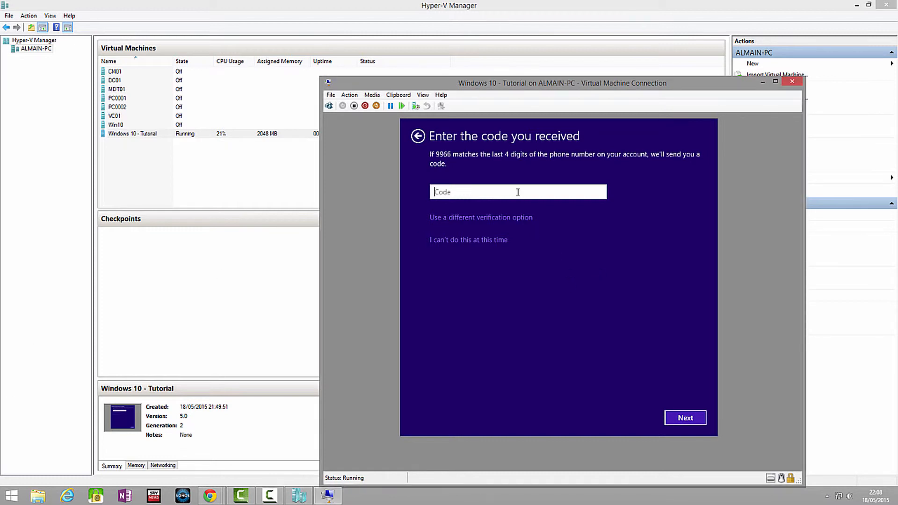
left_click(684, 422)
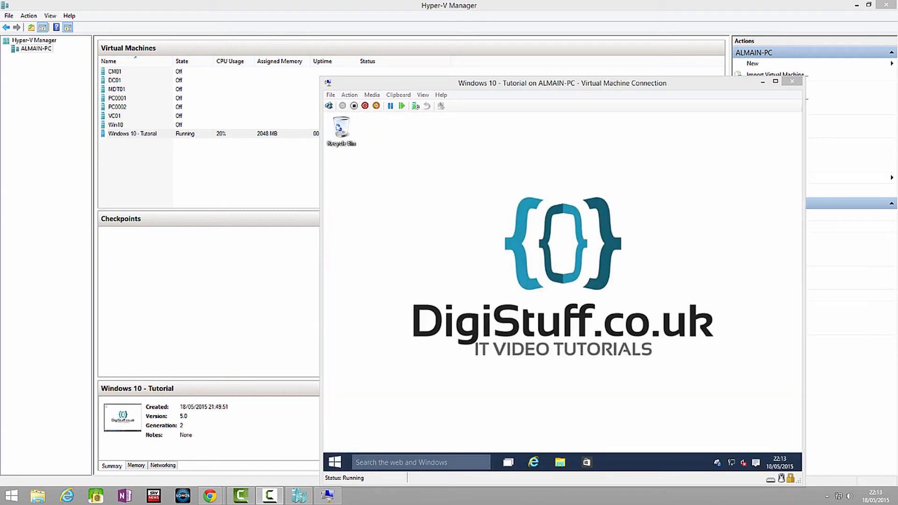
left_click(716, 281)
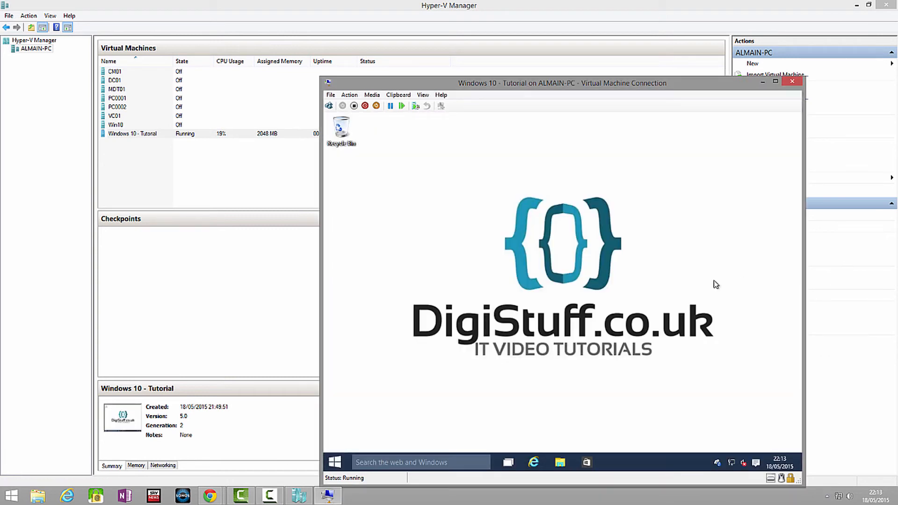
left_click(335, 462)
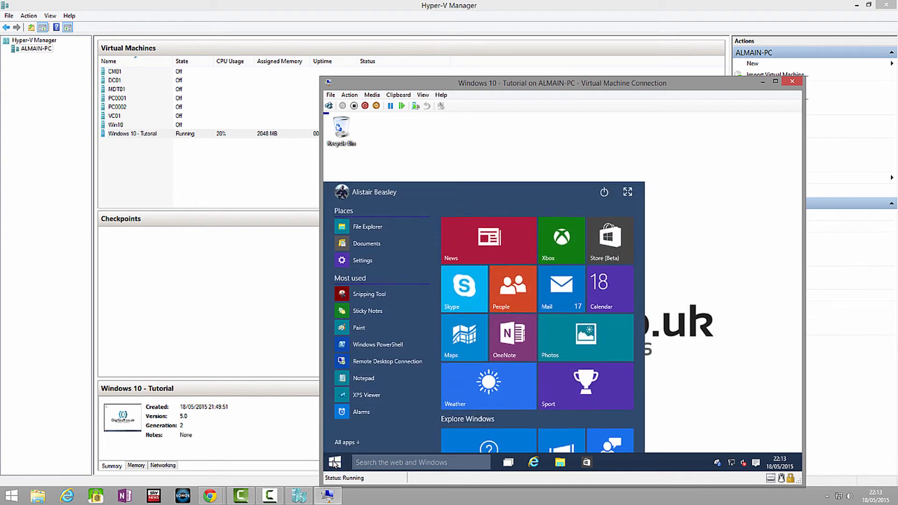
left_click(335, 463)
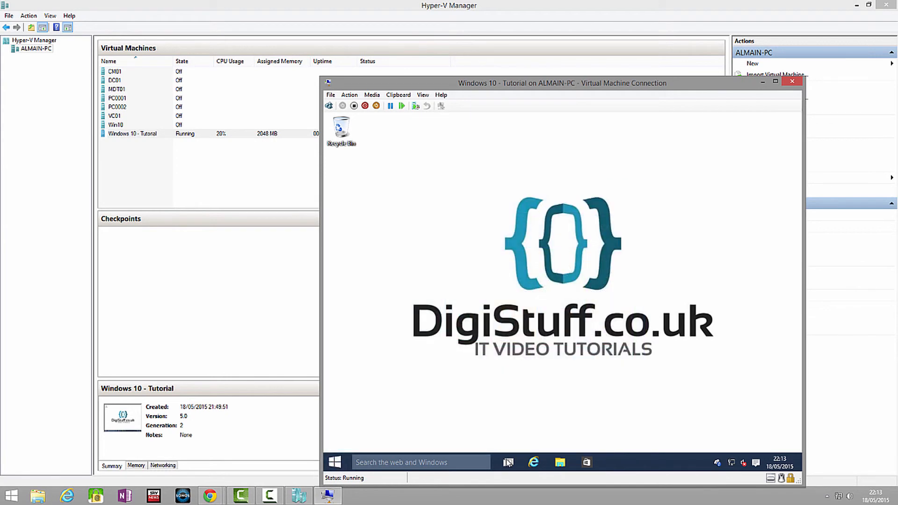
left_click(533, 462)
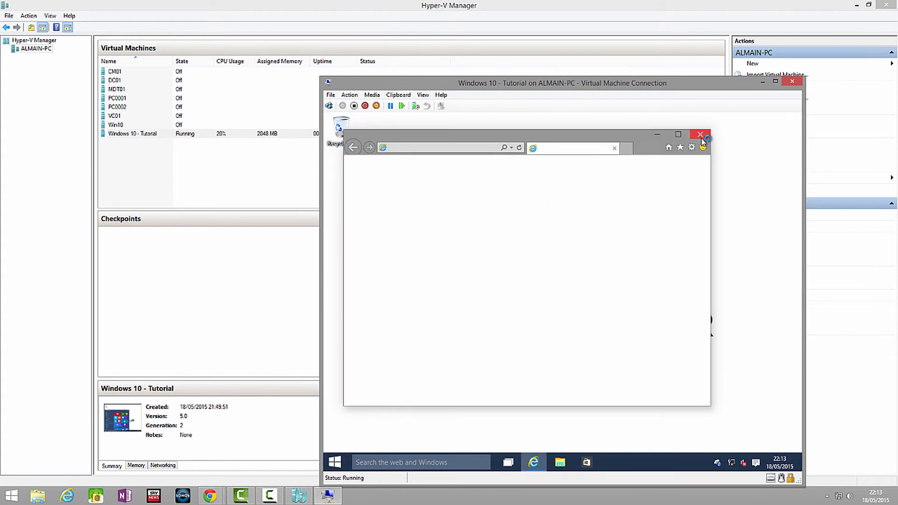
left_click(700, 135)
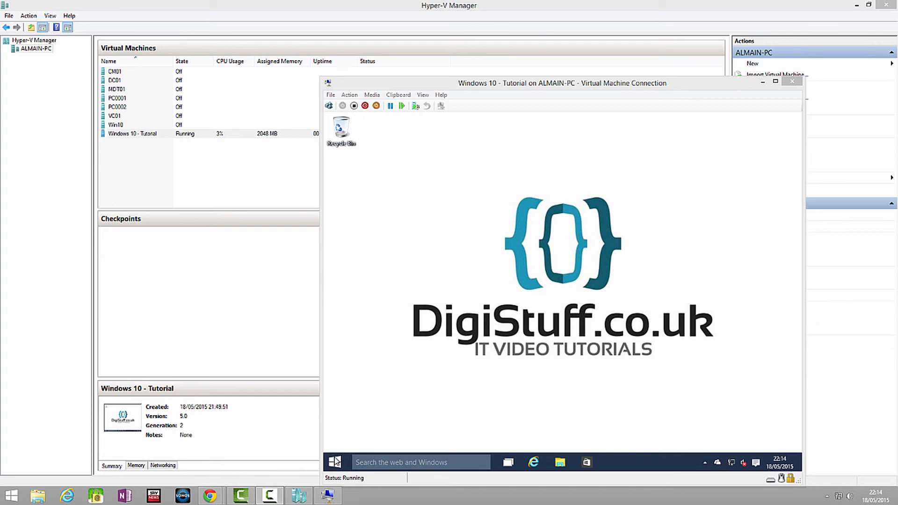
- In Update & recovery advanced options, change preview builds from Slow to Fast, then minimize Settings
left_click(334, 463)
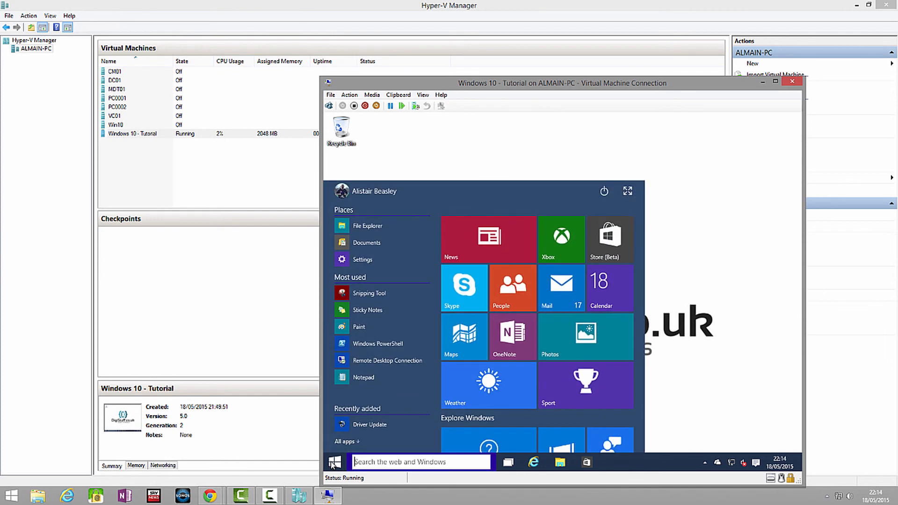
left_click(359, 261)
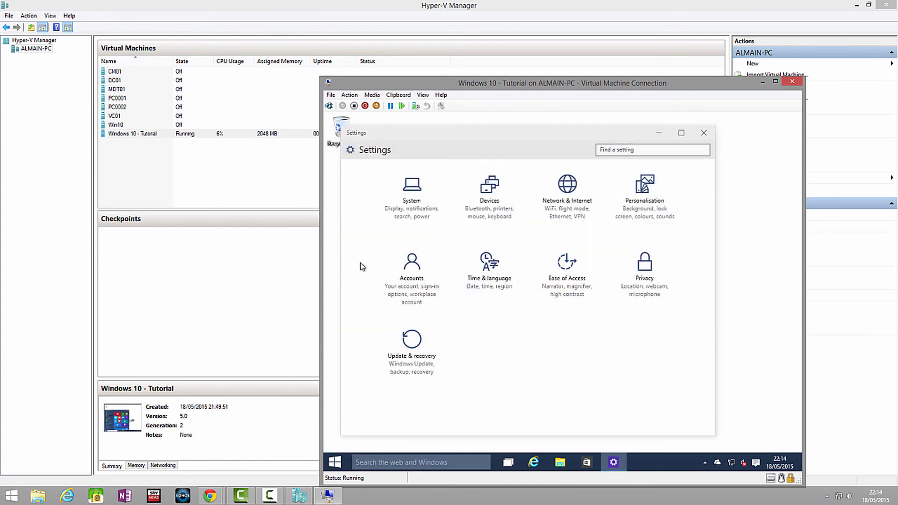
left_click(419, 349)
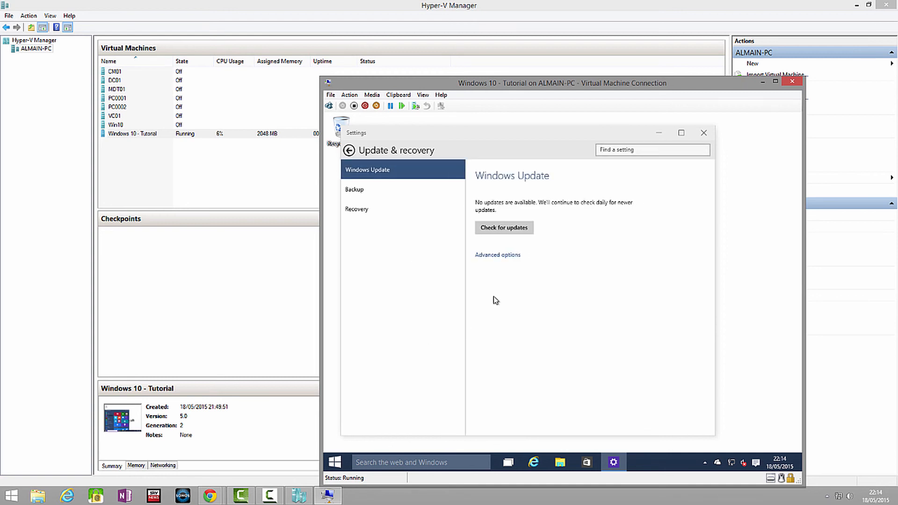
left_click(503, 256)
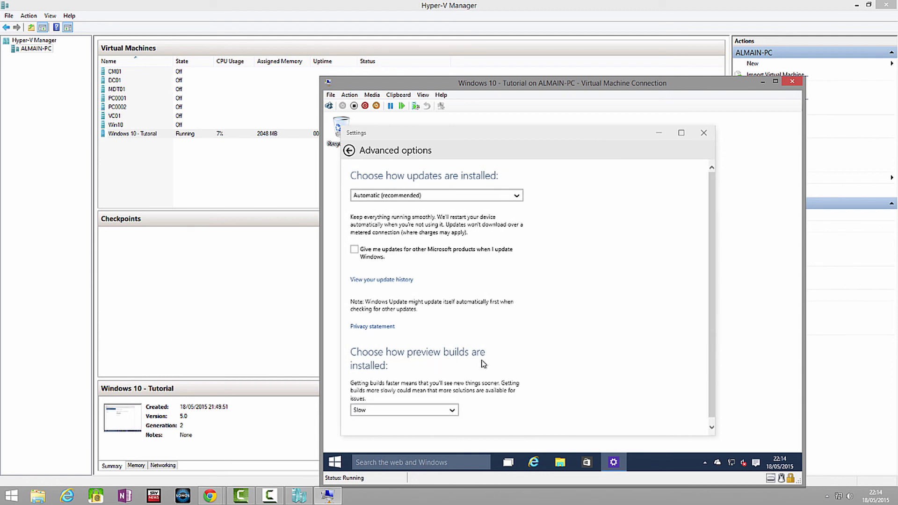
left_click(391, 409)
left_click(361, 396)
scroll(484, 382, "down", 1)
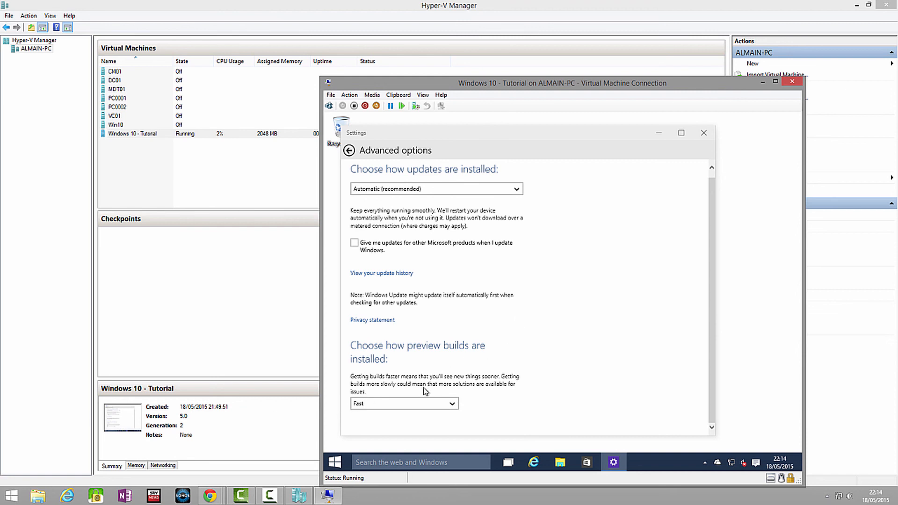
left_click(658, 133)
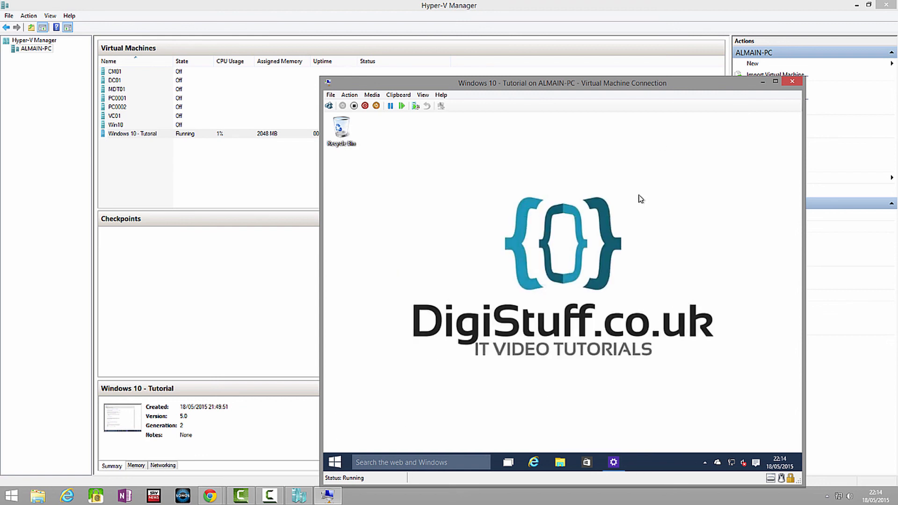